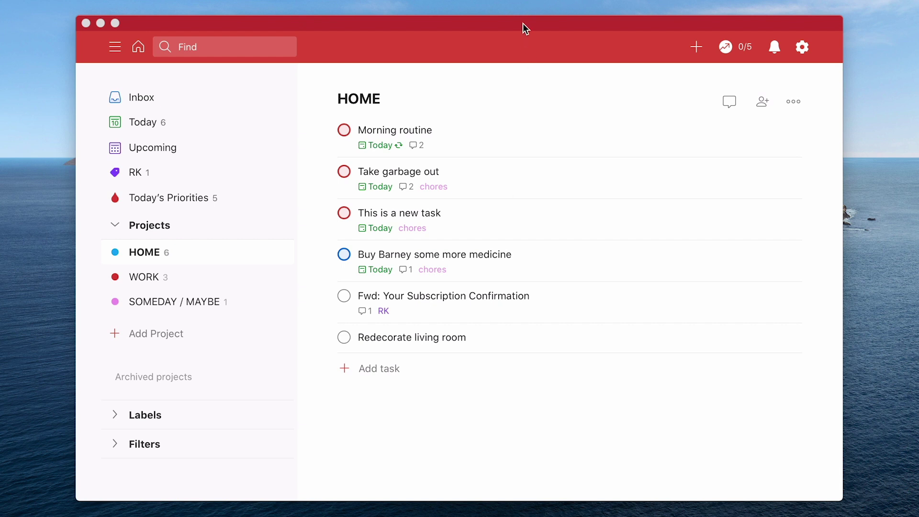
Add a section named 'Redecorate The Living Room' to HOME from its project options menu
mouse_move(523, 23)
left_mouse_down()
mouse_move(523, 7)
mouse_move(523, 23)
left_mouse_up()
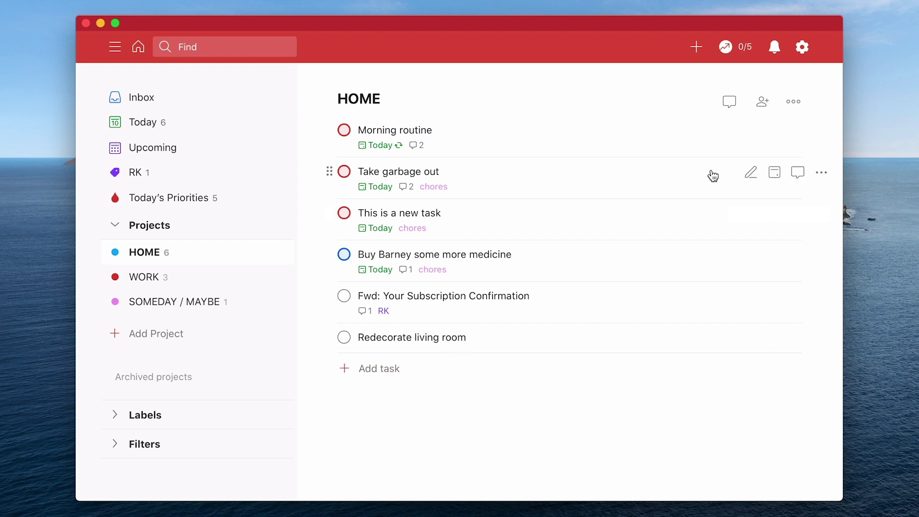
left_click(794, 102)
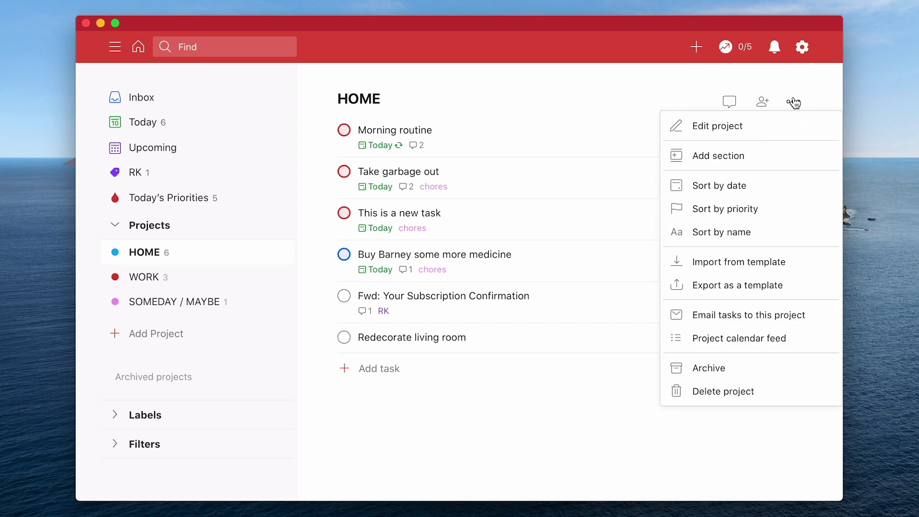
left_click(731, 161)
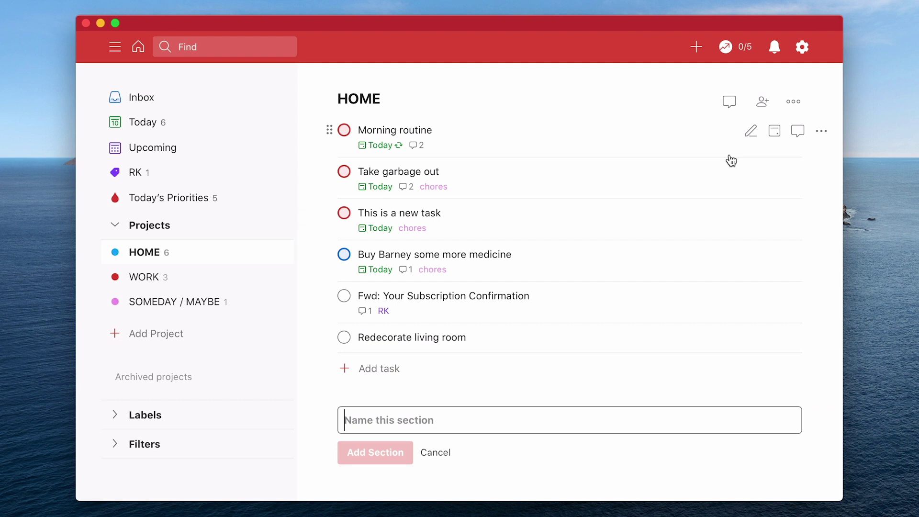
type("Rede")
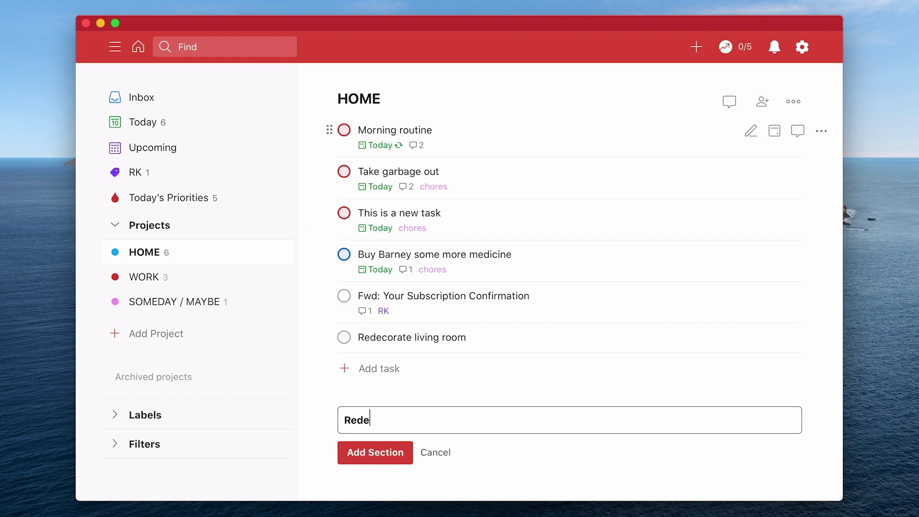
type("corate The Living Room")
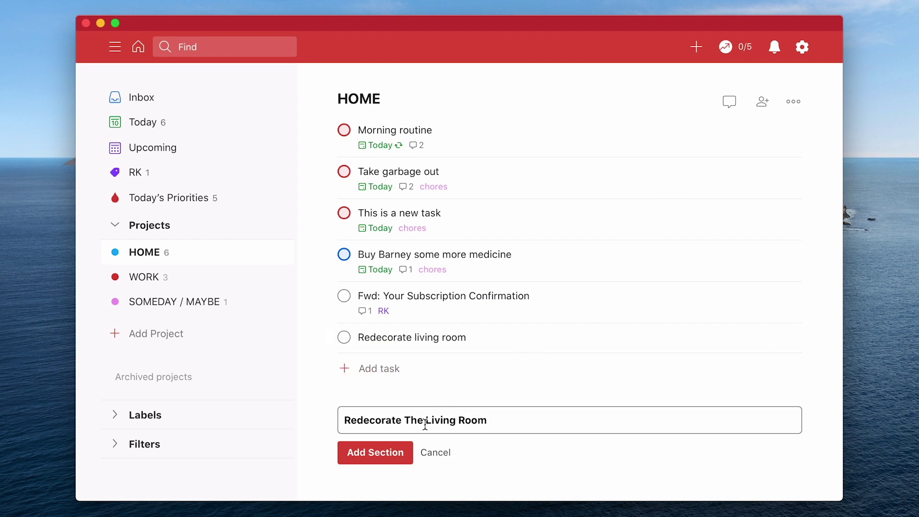
left_click(392, 462)
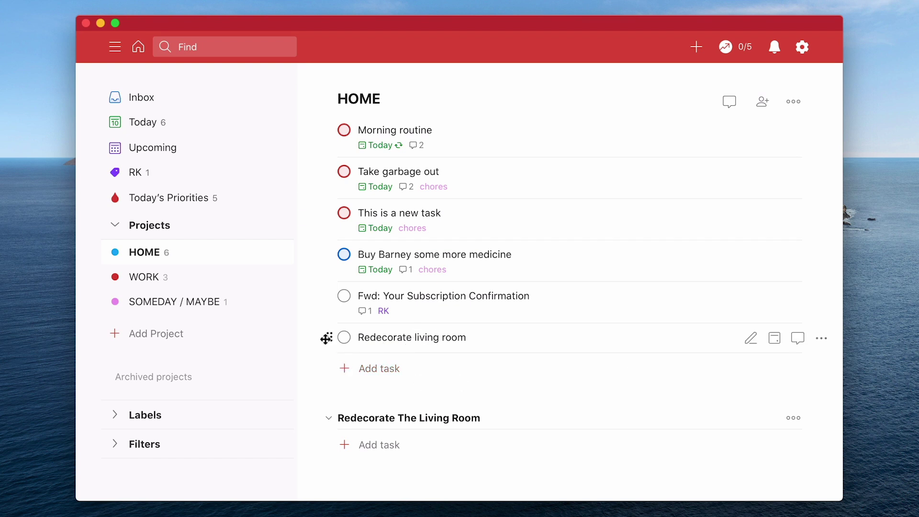
Rename 'Redecorate living room' to 'Buy paint for living room' and drag it into the new section
left_click(750, 337)
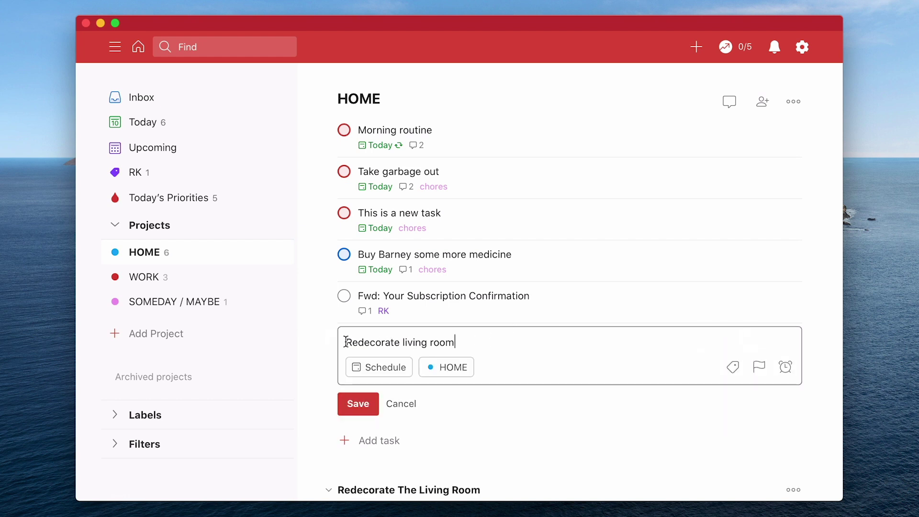
left_click_drag(346, 342, 399, 338)
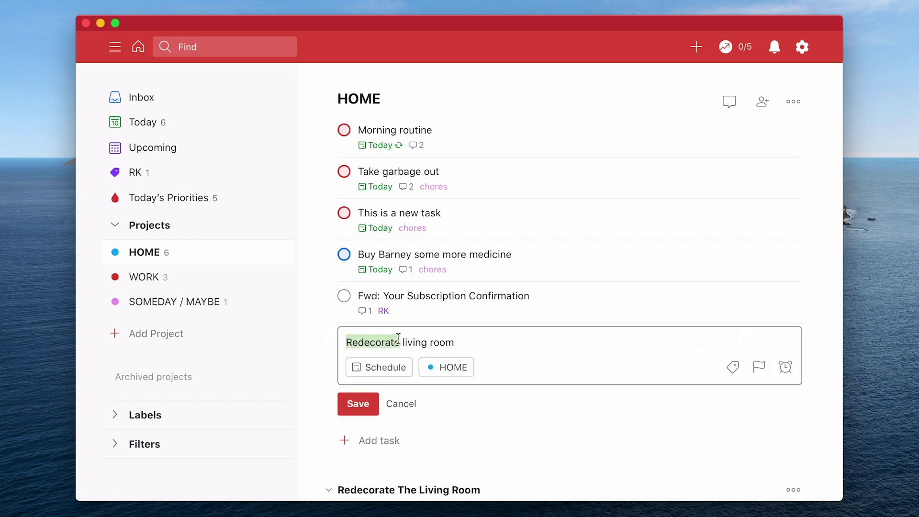
type("Buy pain")
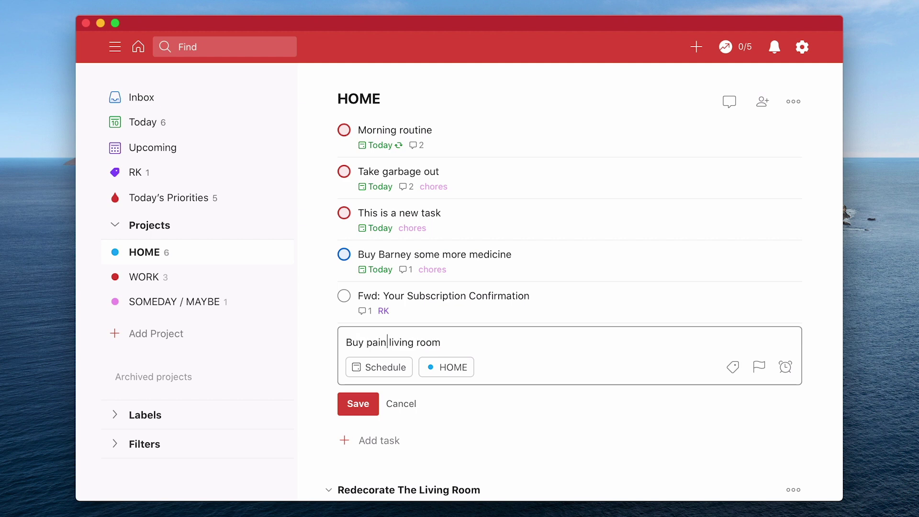
type("t for livi")
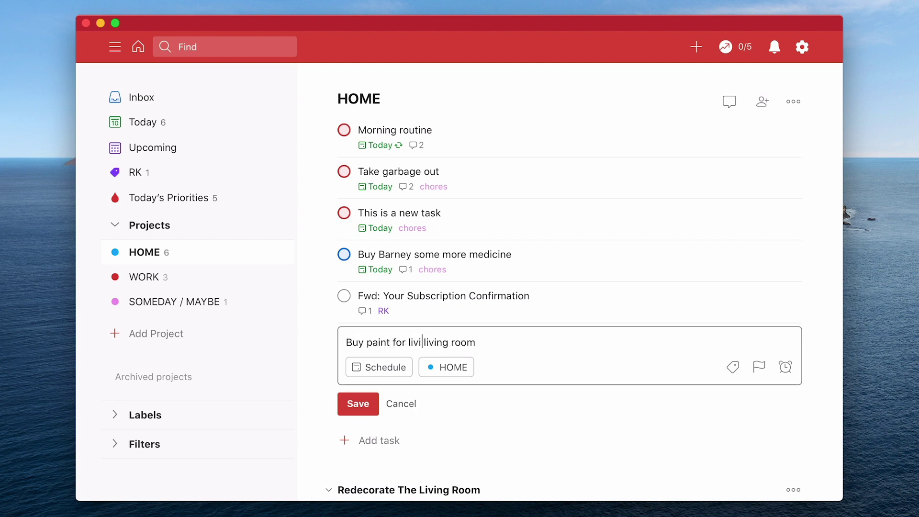
key("BackSpace")
key("BackSpace")
key("BackSpace")
key("BackSpace")
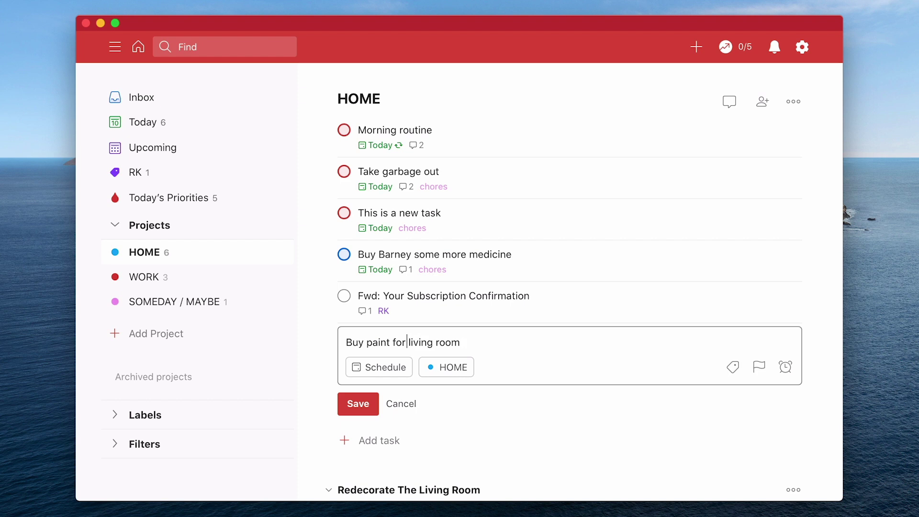
left_click(349, 404)
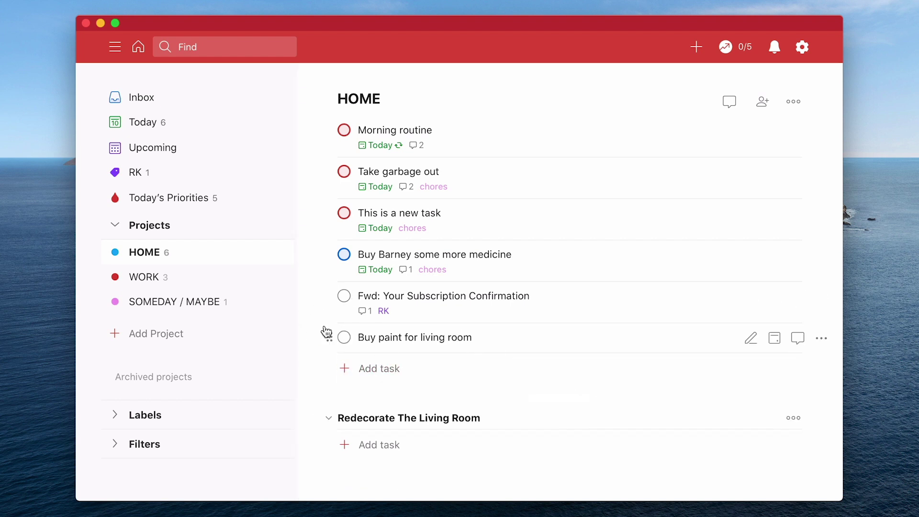
left_click_drag(326, 334, 324, 424)
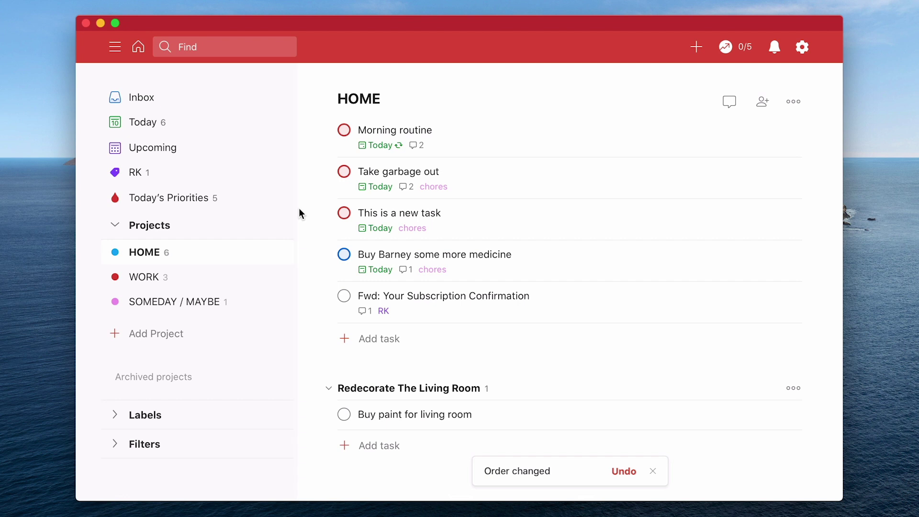
Add the task 'Buy sand paper' to the Redecorate The Living Room section
left_click(380, 446)
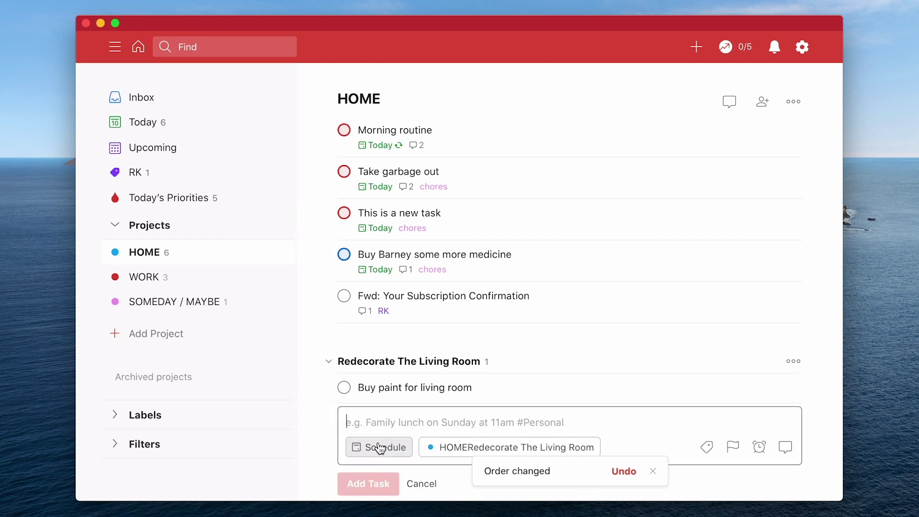
type("Buy sand")
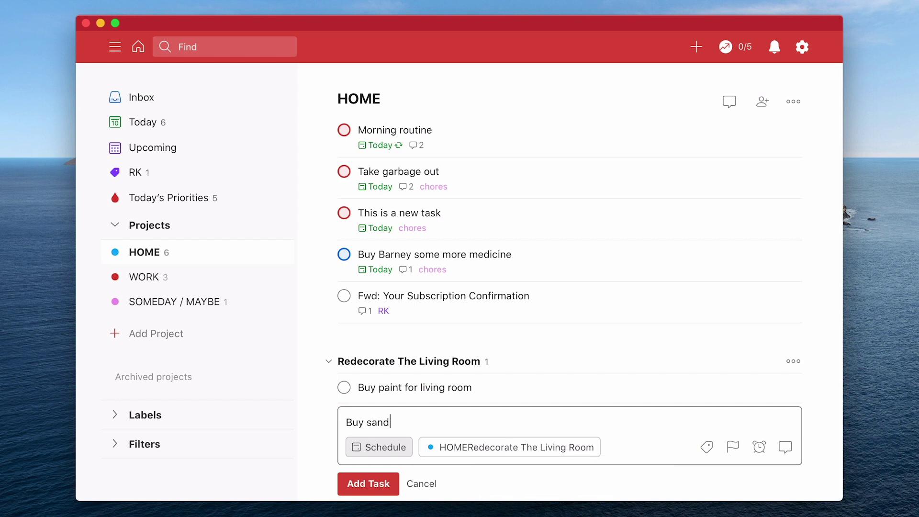
type(" pape")
key("BackSpace")
key("BackSpace")
key("BackSpace")
key("BackSpace")
type("paper")
key("BackSpace")
key("BackSpace")
key("BackSpace")
key("BackSpace")
key("BackSpace")
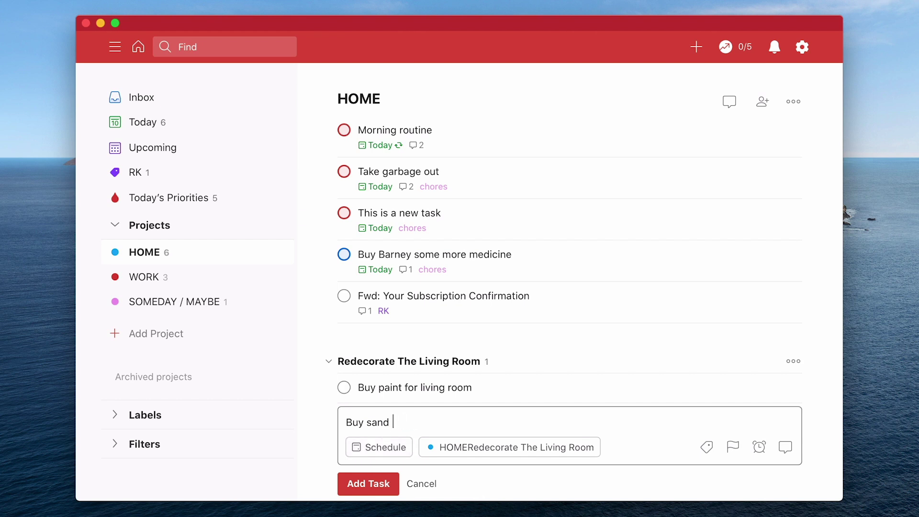
type("paper")
left_click(372, 484)
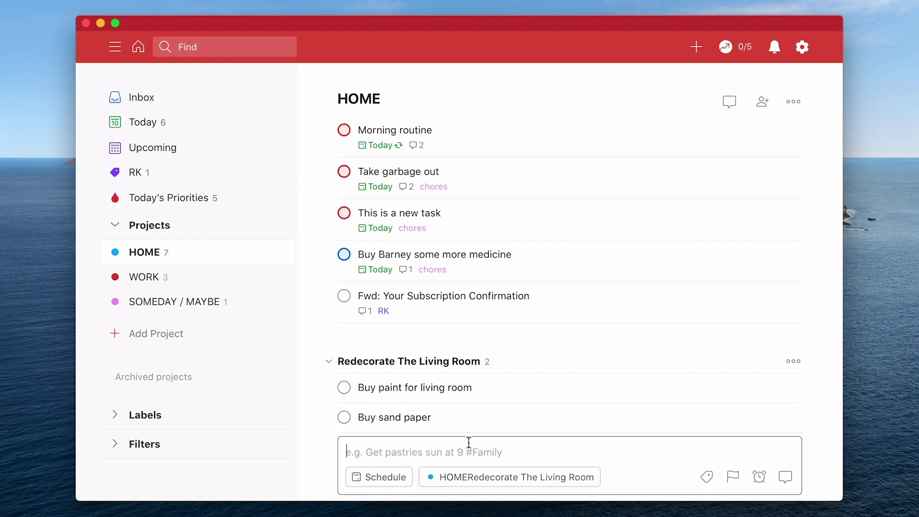
Add 'Call decorator' as a task, then collapse and re-expand the section
type("Call decorator")
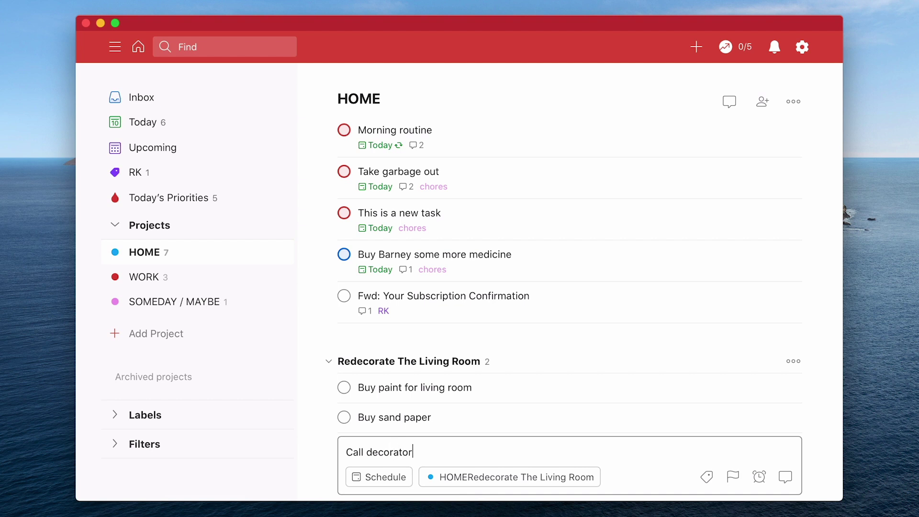
key("Return")
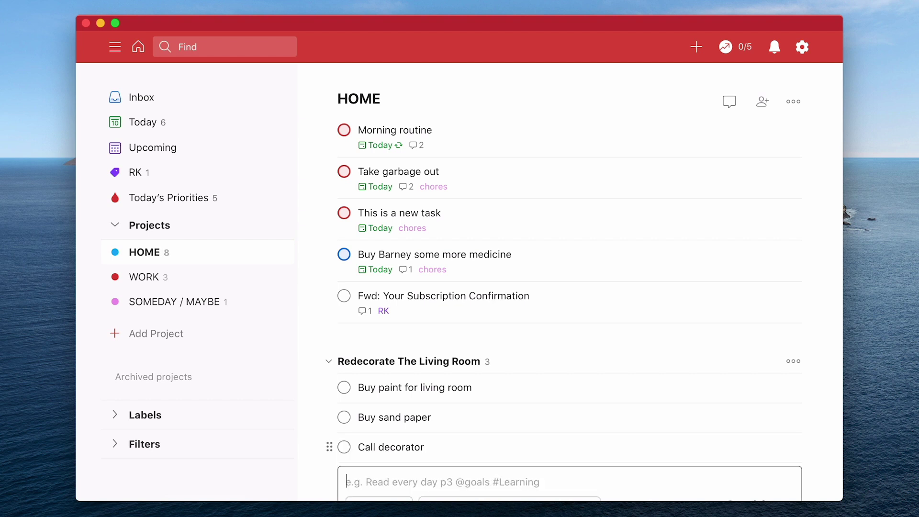
left_click(328, 361)
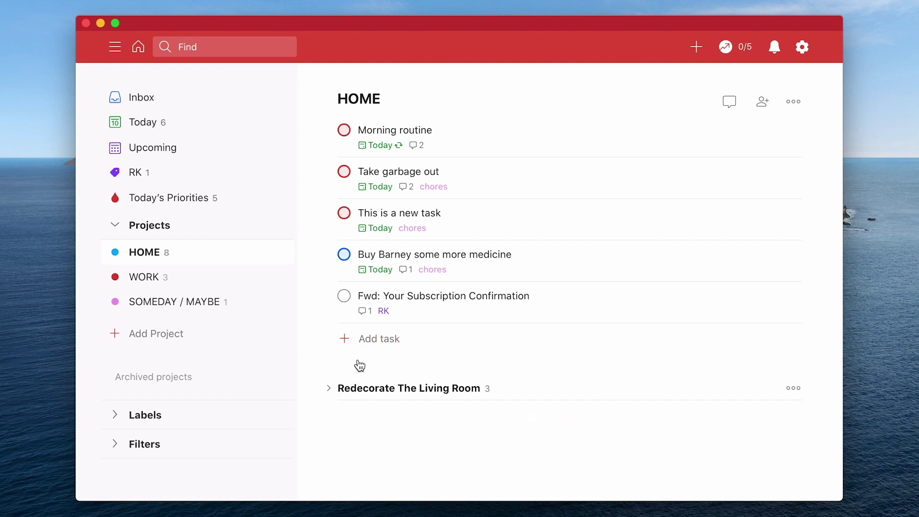
left_click(329, 390)
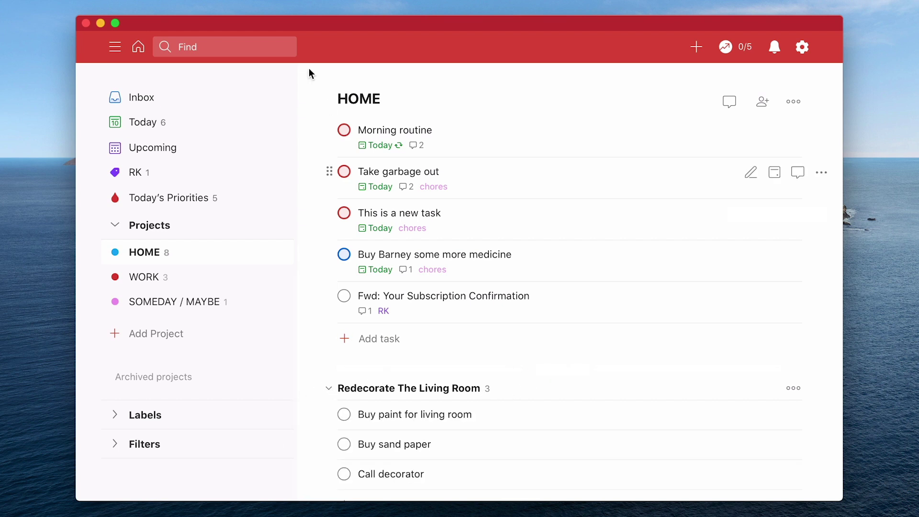
Search with '/' and open the Testing section of the WORK project
left_click(271, 44)
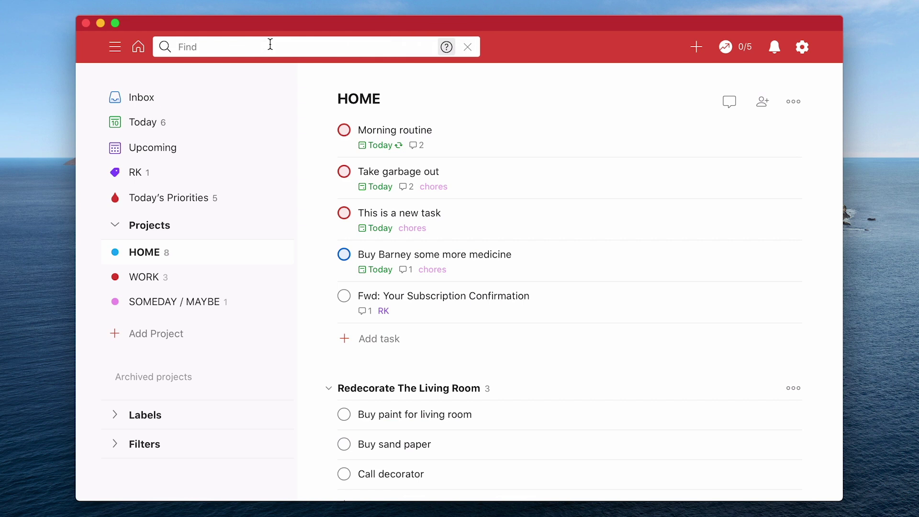
type("/")
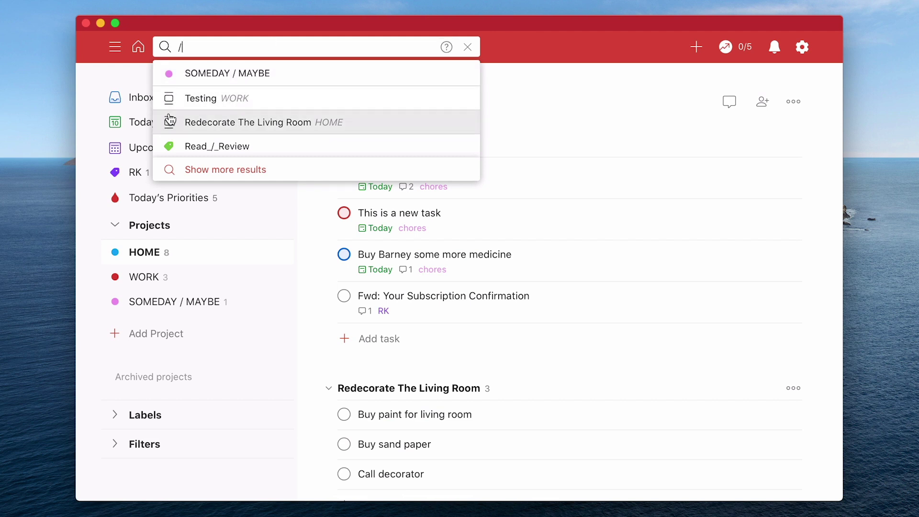
left_click(213, 104)
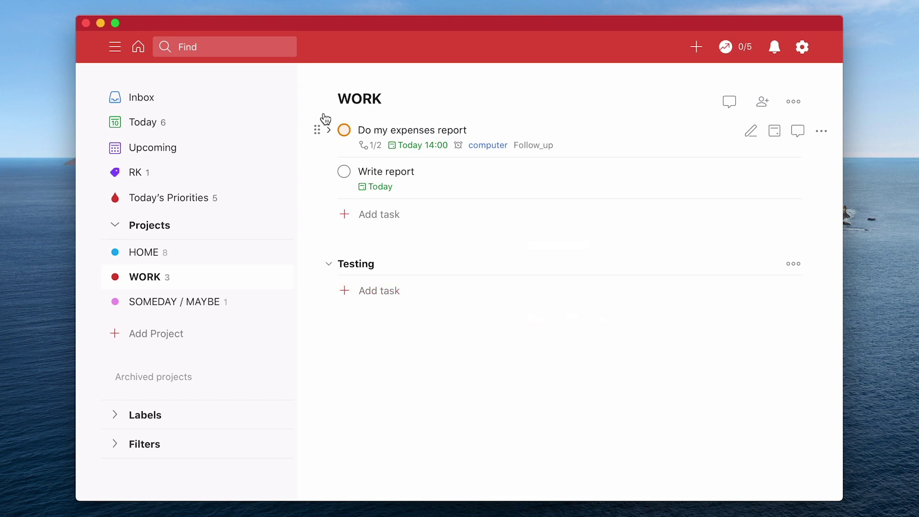
Search with '/' again and open HOME's Redecorate The Living Room section
left_click(238, 48)
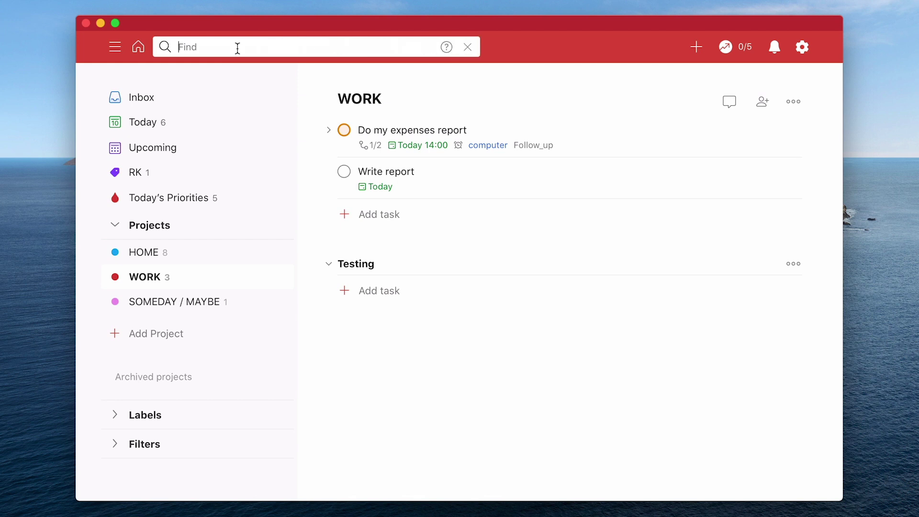
type("/")
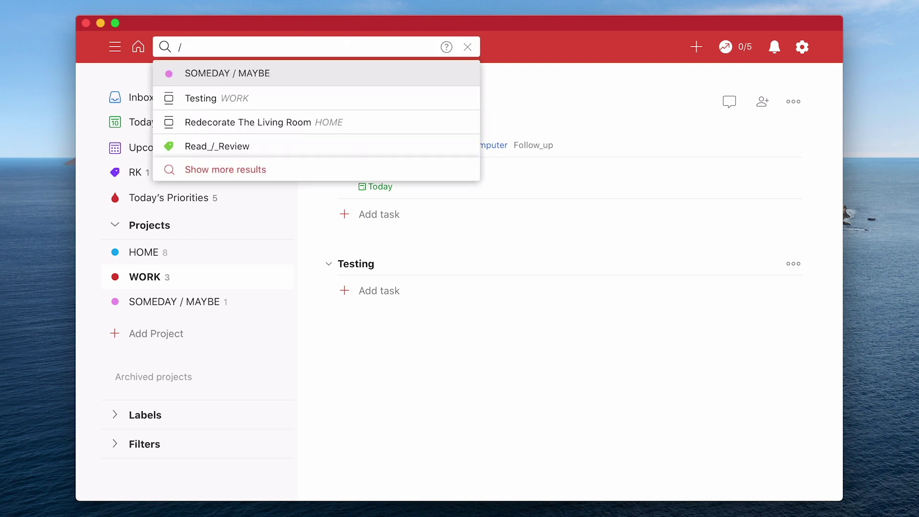
left_click(225, 123)
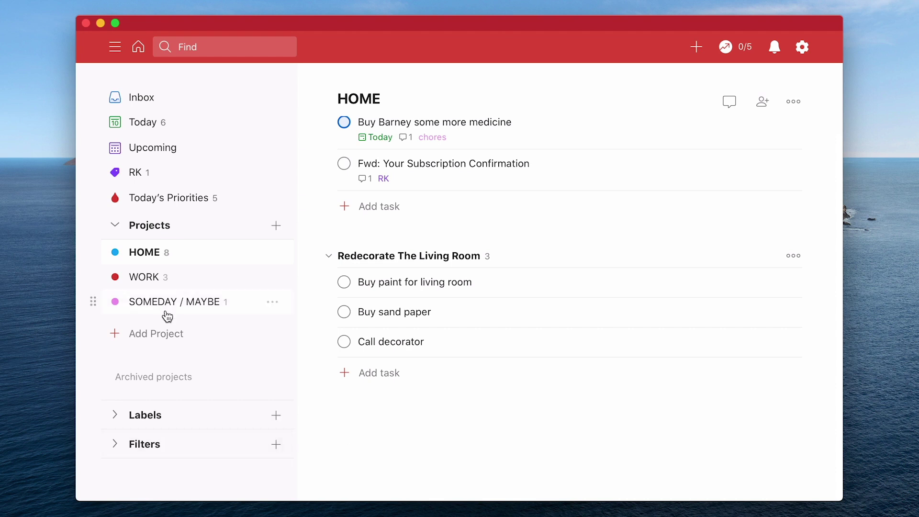
Add a new project named '2021 Plans'
left_click(169, 337)
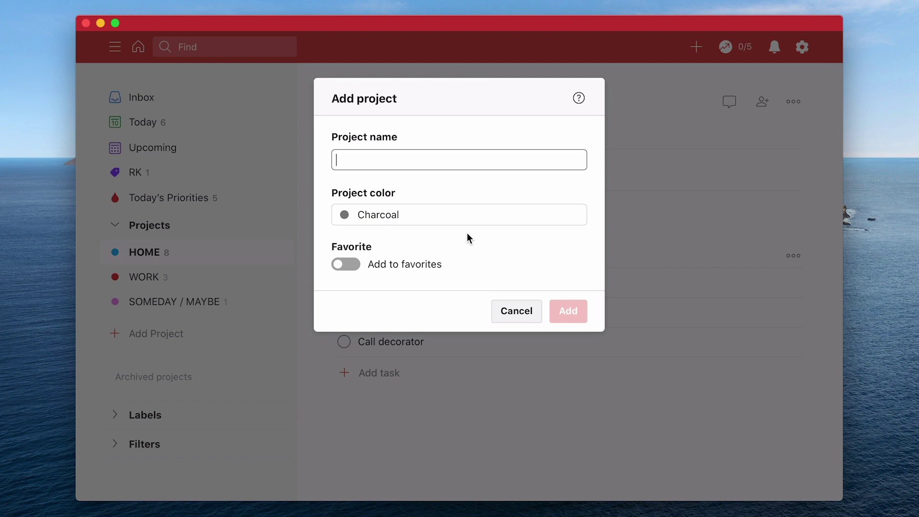
type("202")
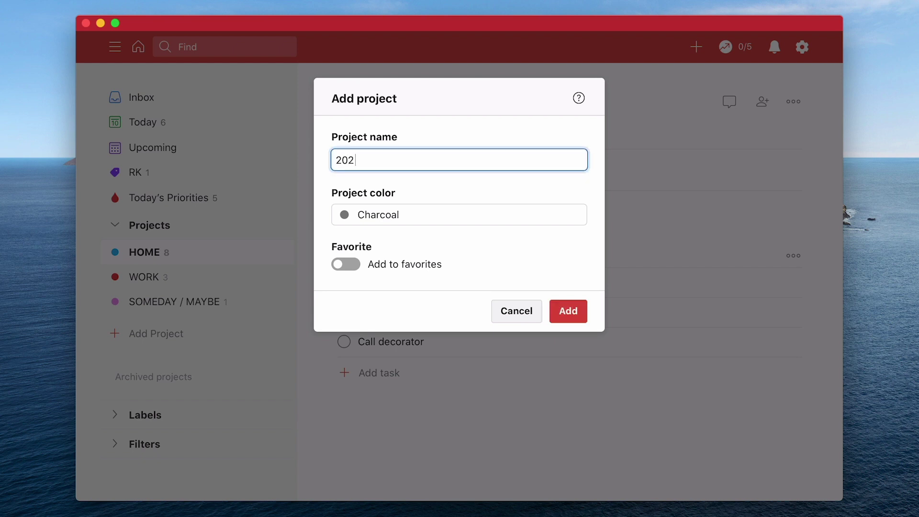
type("1 Plans")
left_click(566, 311)
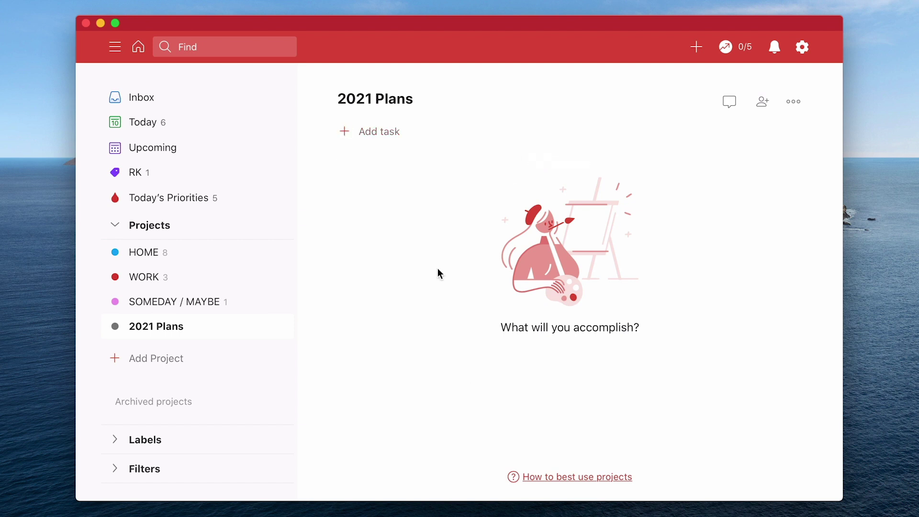
Add the sections 'First Quarter' and 'Second Quarter' to 2021 Plans
mouse_move(440, 160)
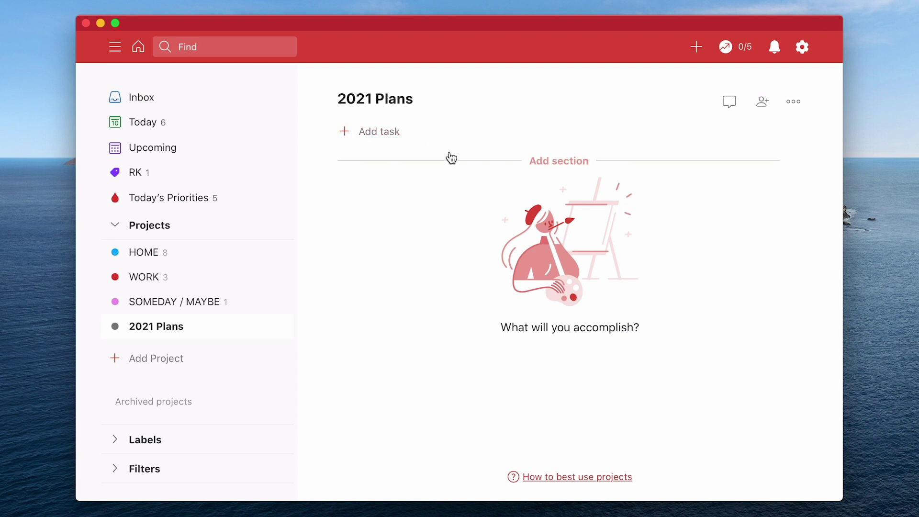
left_click(466, 161)
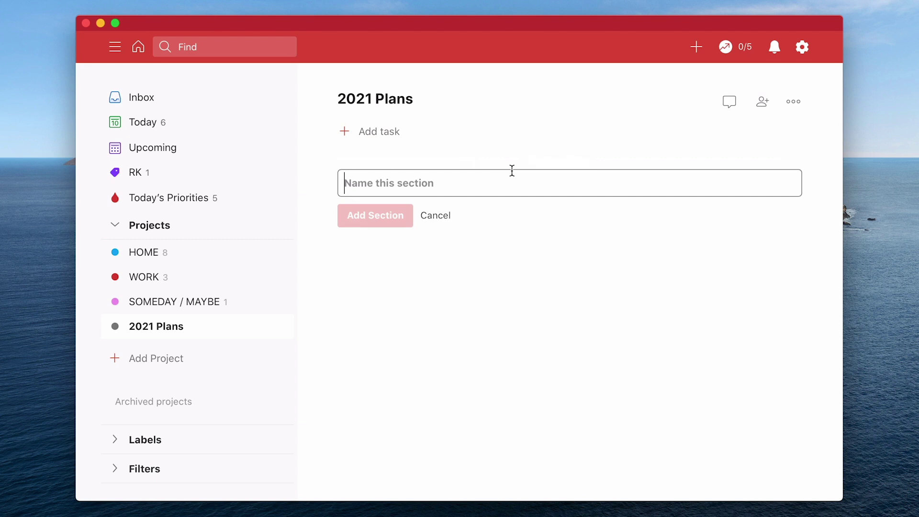
type("Firs")
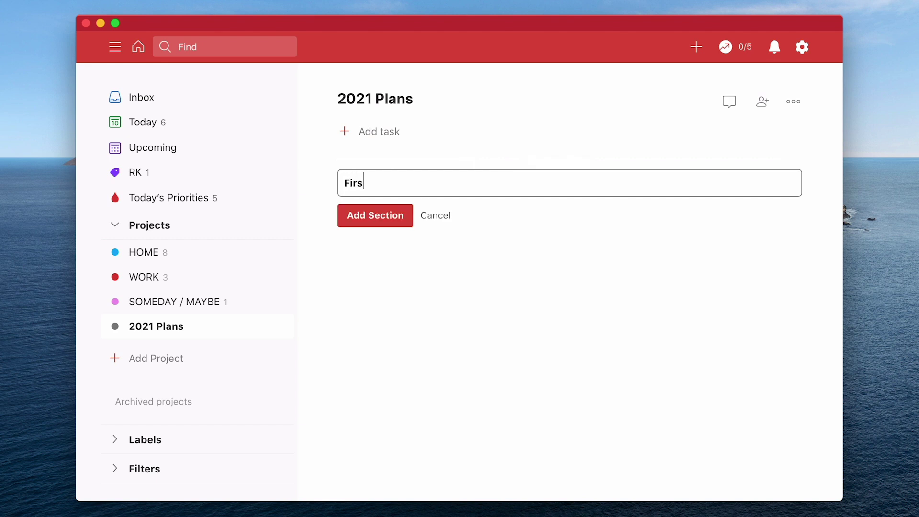
type("t Quarter")
left_click(402, 216)
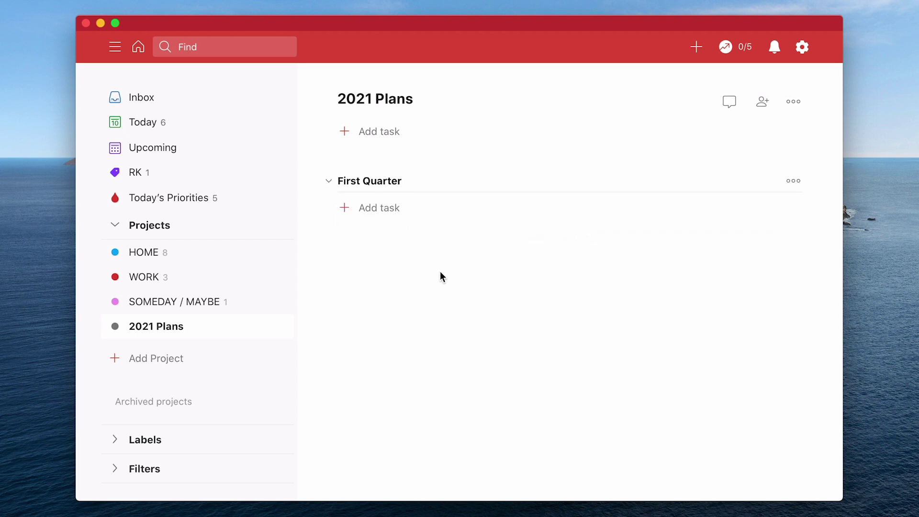
left_click(558, 241)
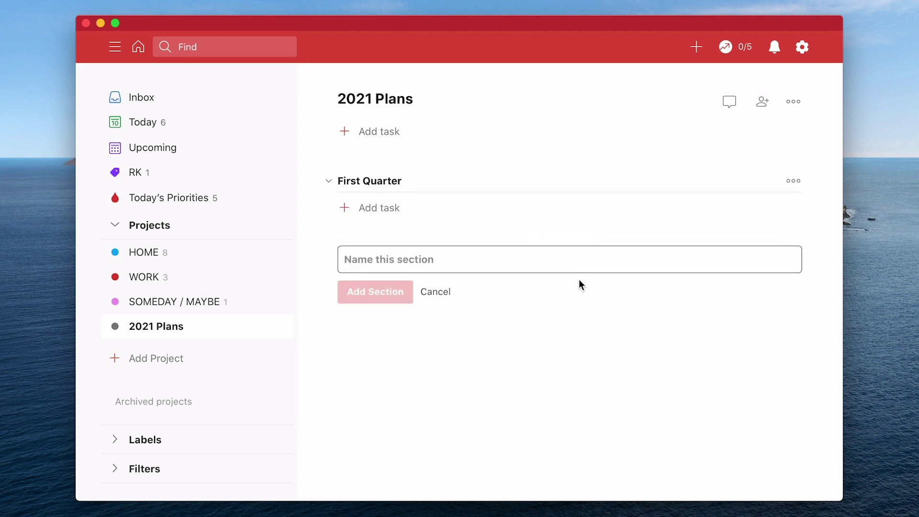
type("Second Quarter")
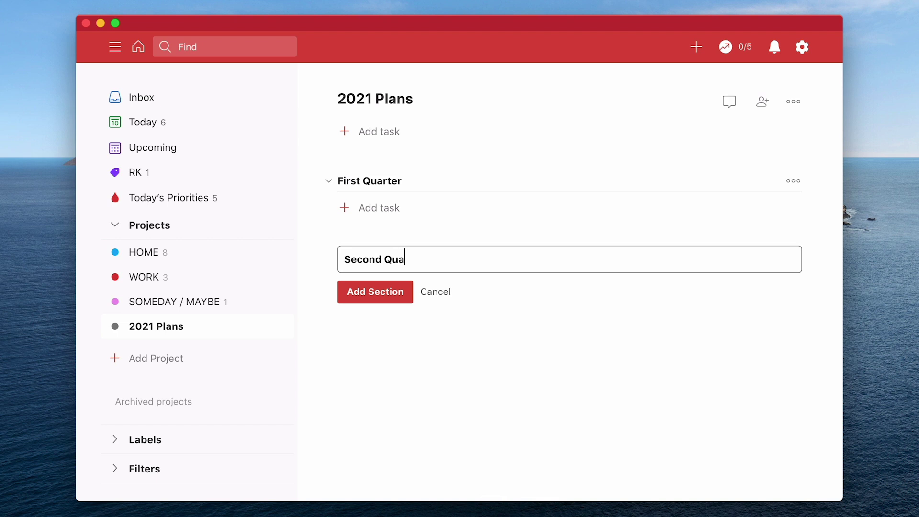
left_click(373, 292)
Add the sections 'Third Quarter' and 'Fourth Quarter' below them
left_click(543, 320)
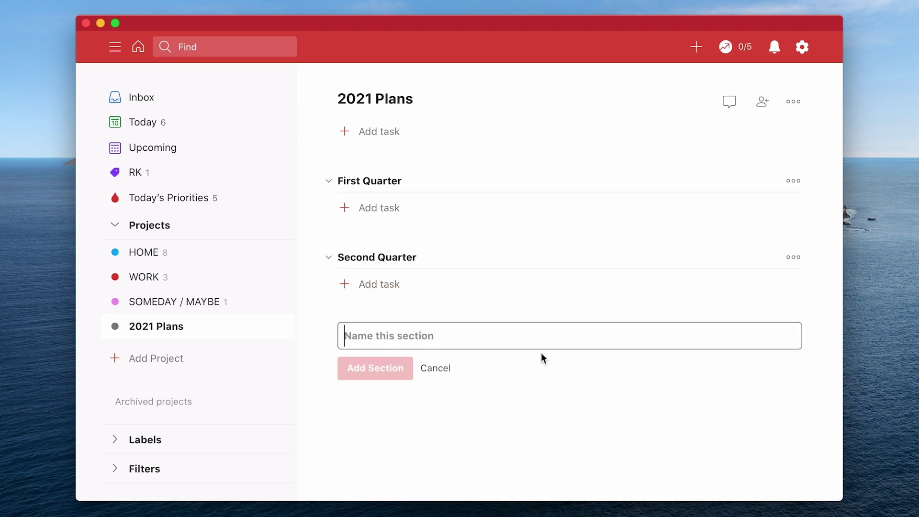
type("Third Quarter")
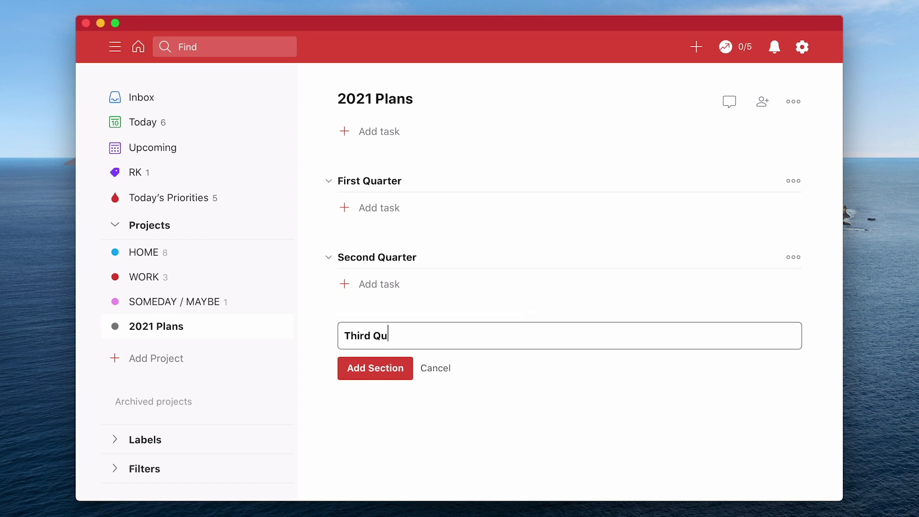
left_click(413, 372)
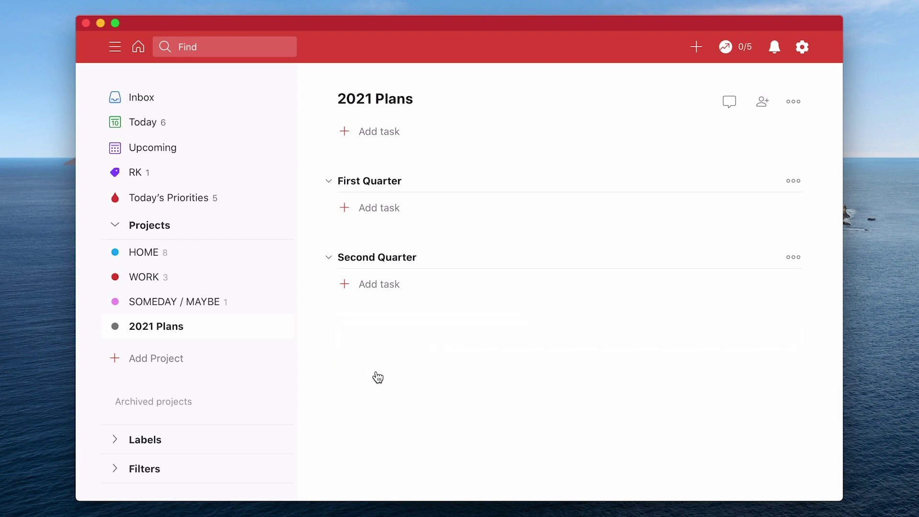
mouse_move(431, 394)
left_click(536, 393)
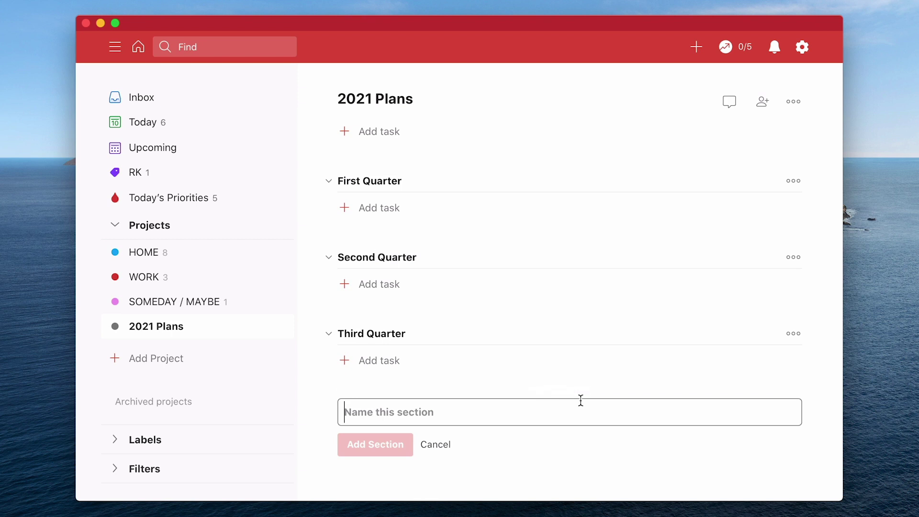
type("Fourth ")
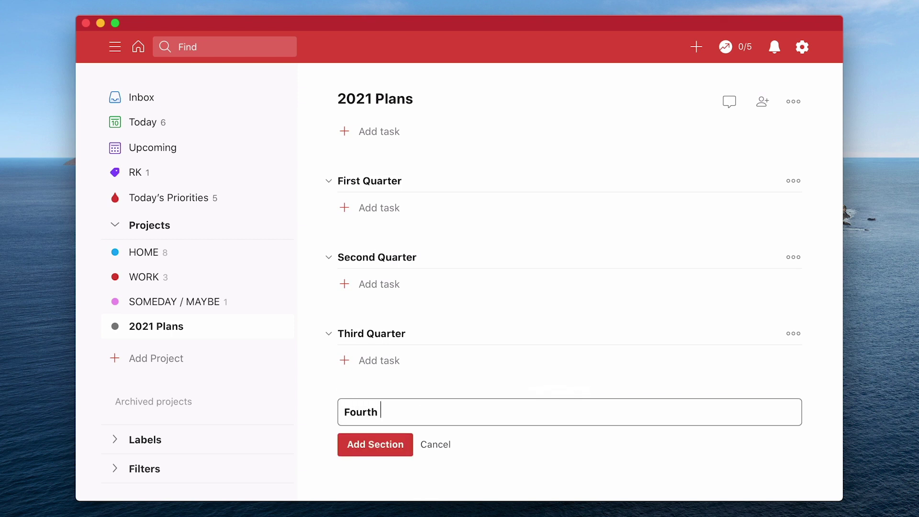
type("Quarter")
left_click(393, 448)
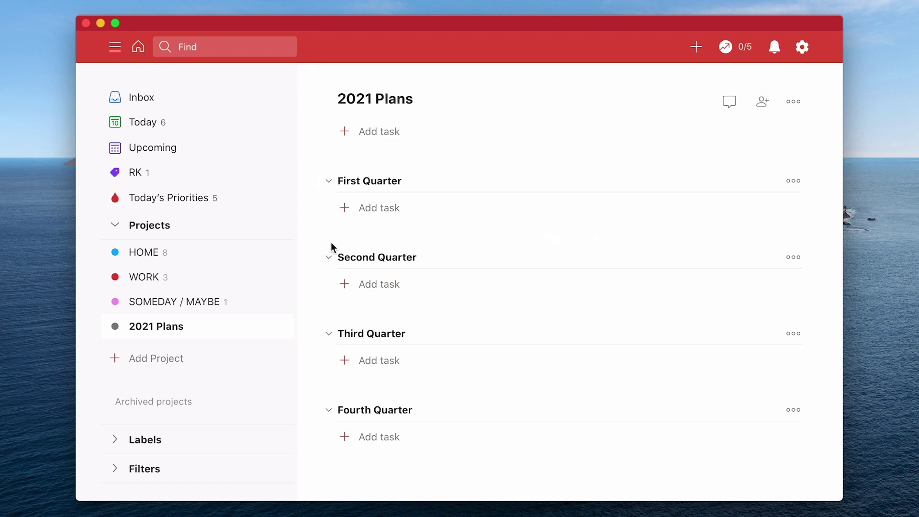
Collapse the Second, Third and Fourth Quarter sections, keeping First Quarter expanded
left_click(329, 258)
left_click(332, 308)
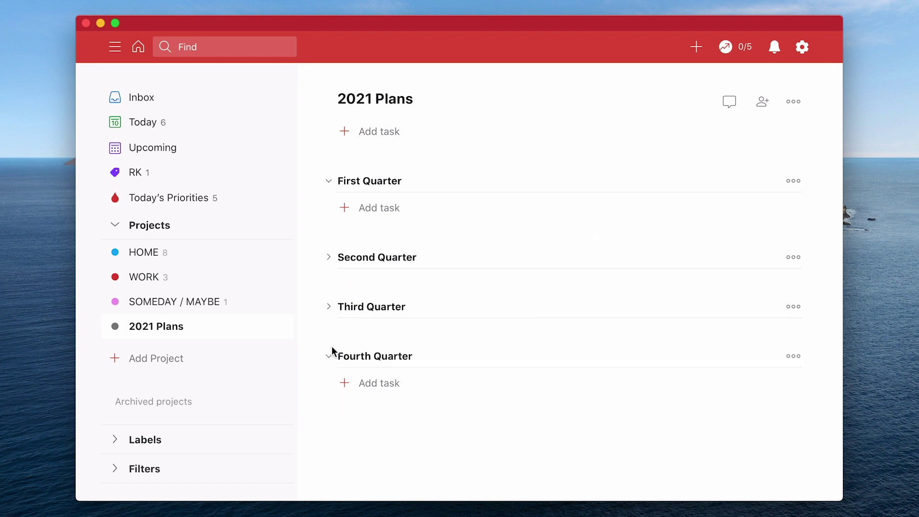
left_click(330, 357)
Show the 2021 Plans project options menu and dismiss it without choosing anything
left_click(799, 104)
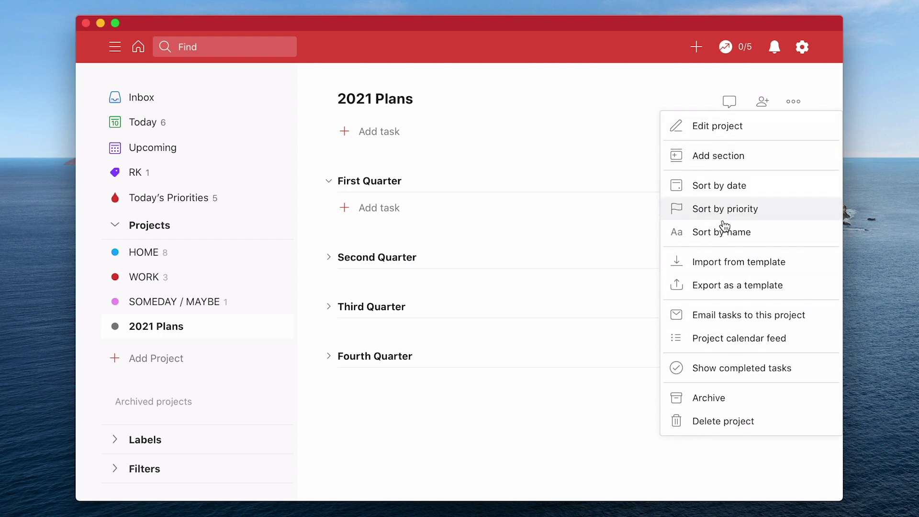
left_click(606, 435)
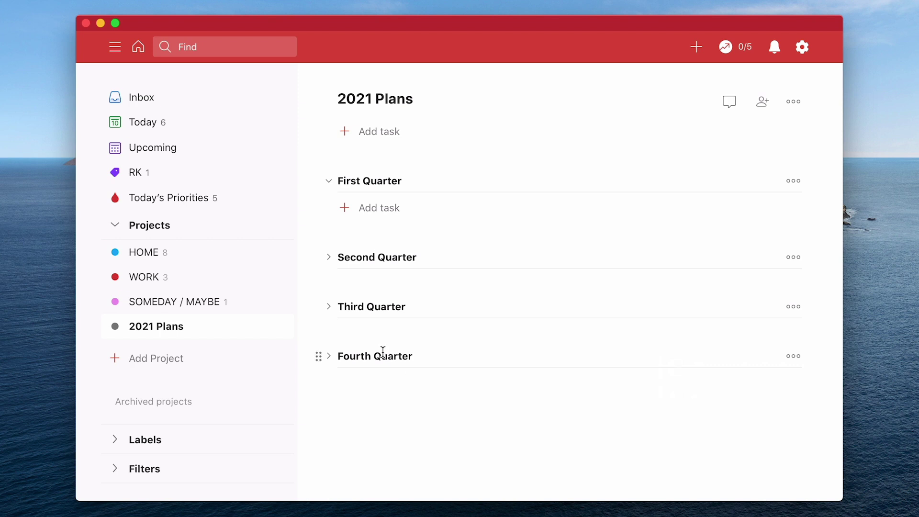
left_click(150, 252)
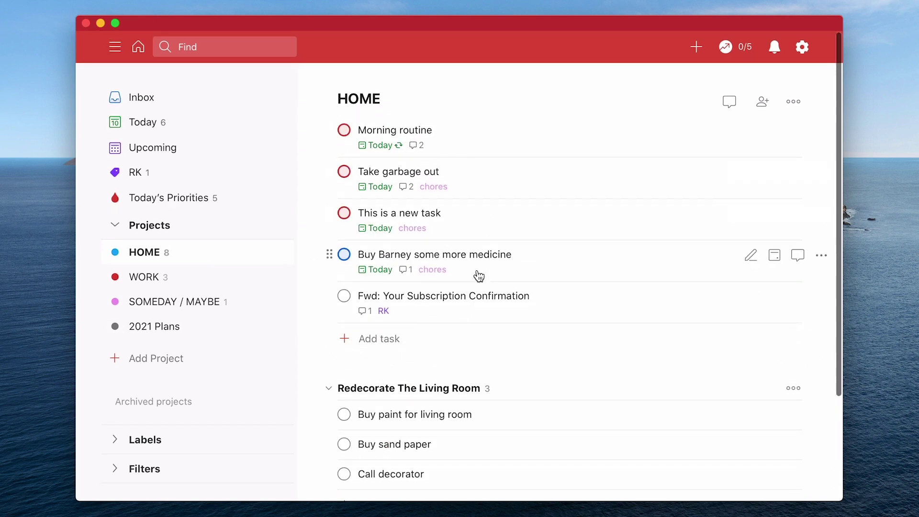
scroll(470, 258, "down", 3)
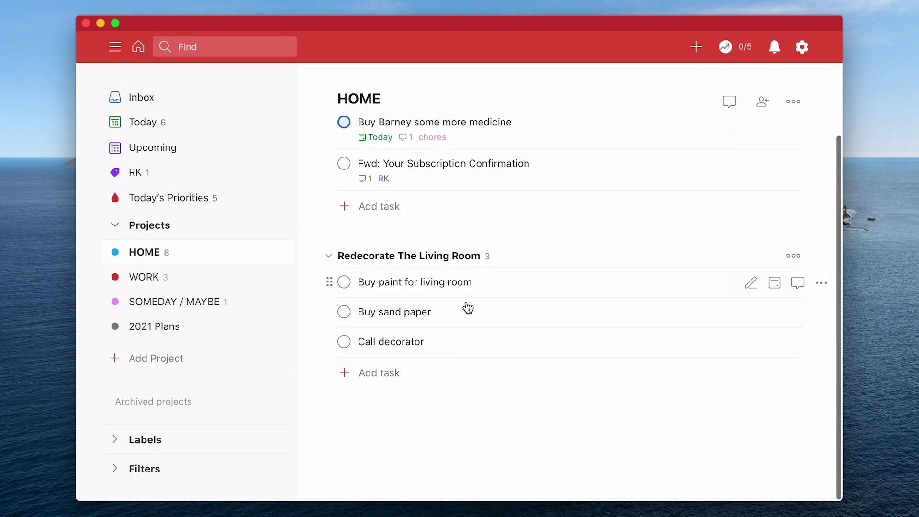
mouse_move(503, 403)
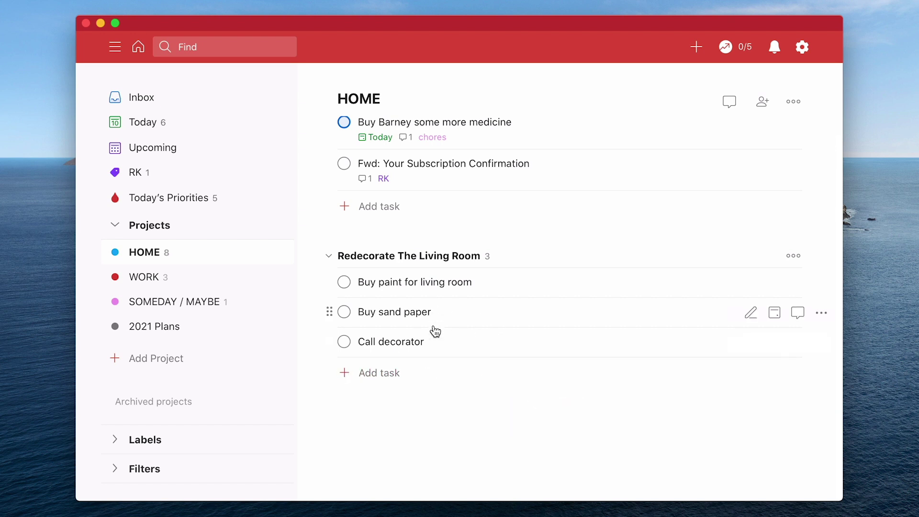
mouse_move(390, 240)
mouse_move(555, 407)
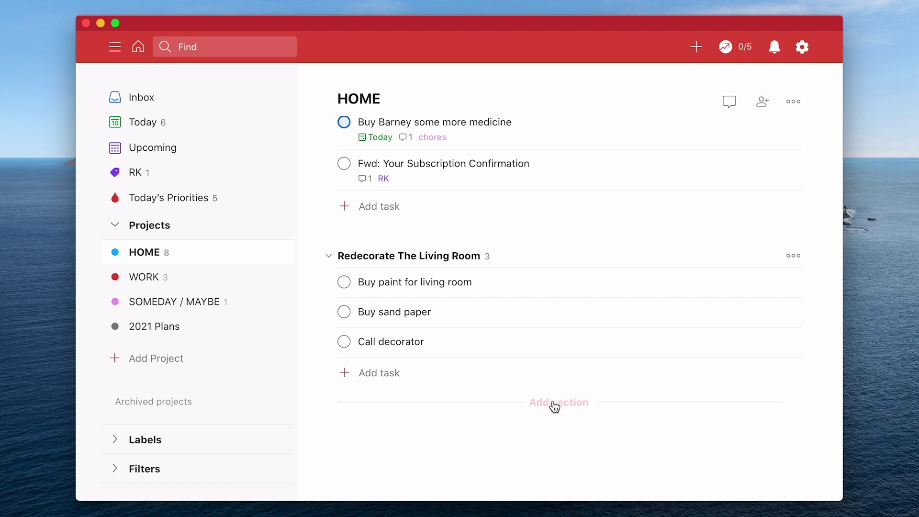
left_click(793, 101)
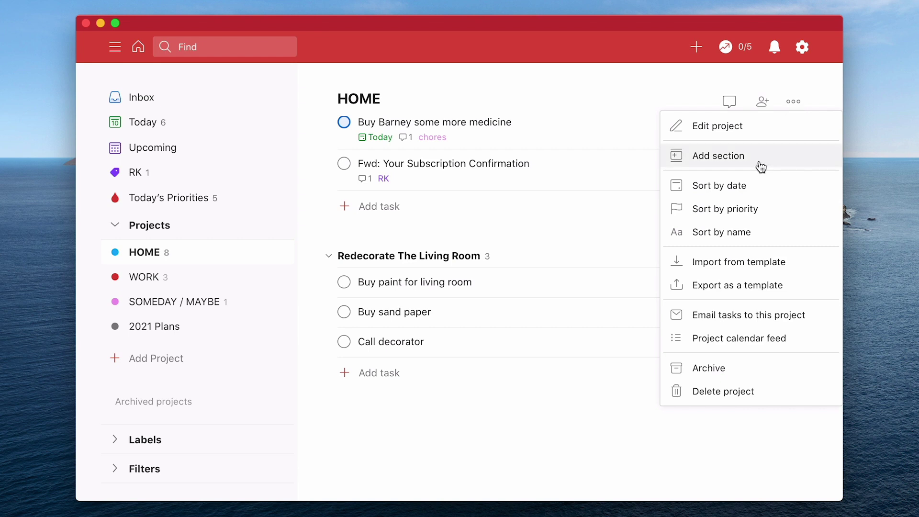
left_click(268, 329)
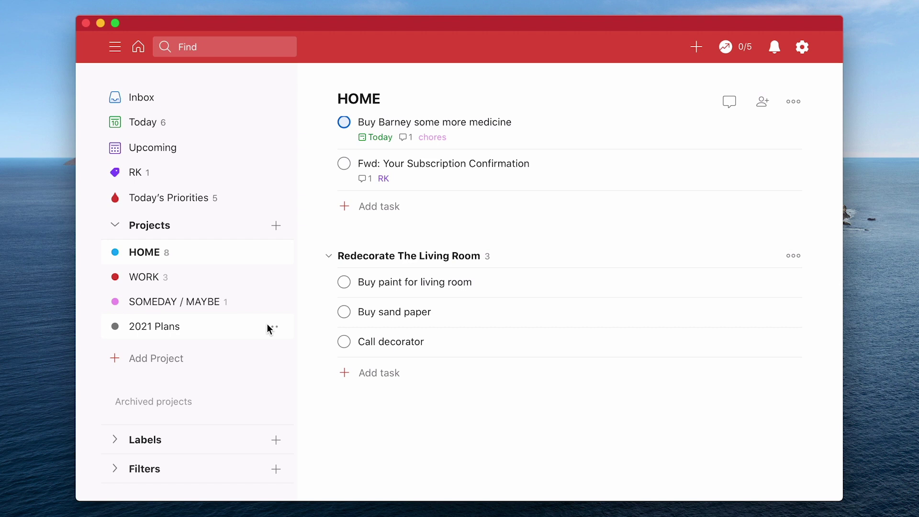